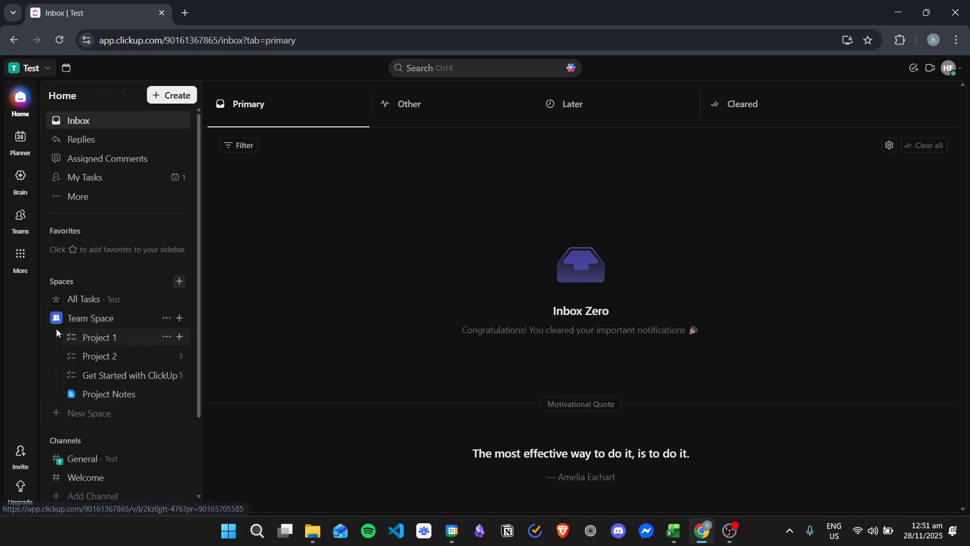
# Open the Team Space overview and expand the space to show its lists and docs
pyautogui.click(113, 322)
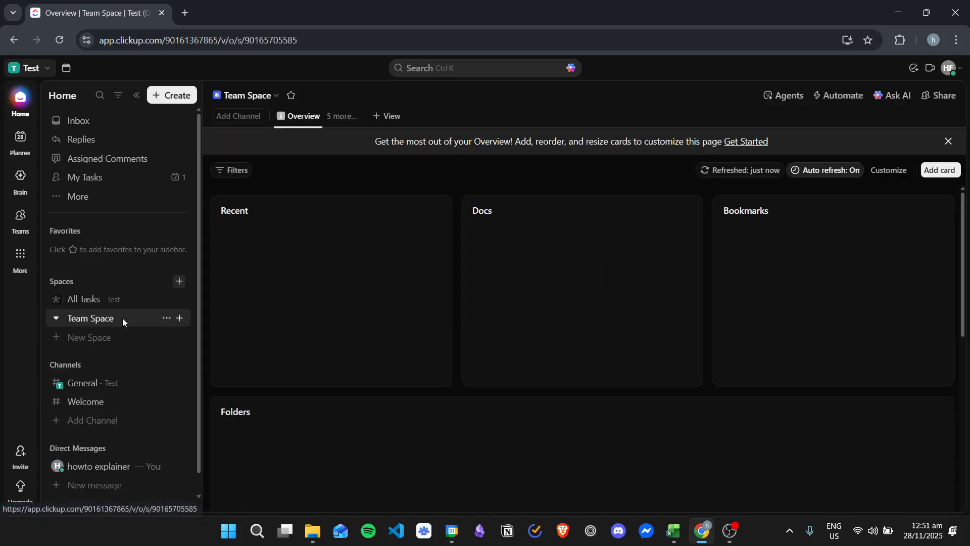
pyautogui.click(56, 318)
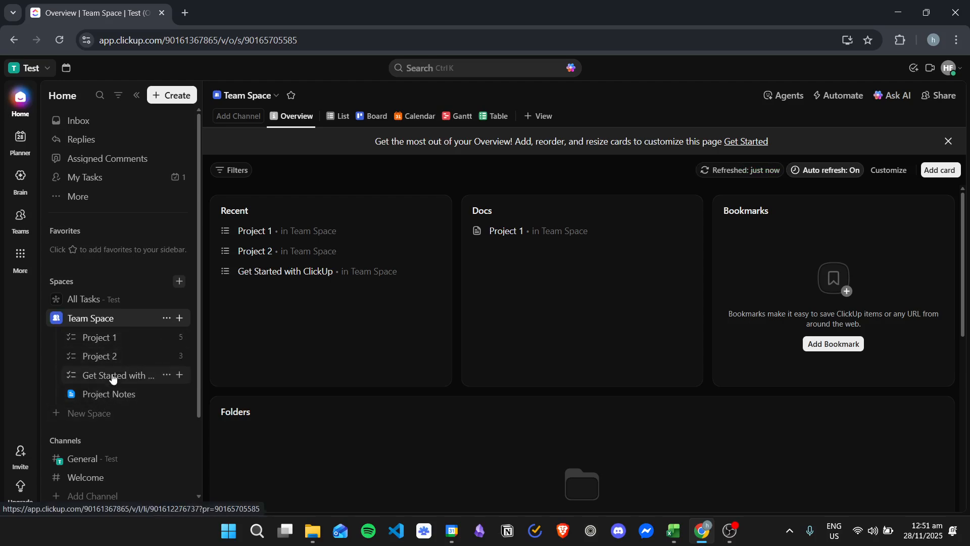
pyautogui.click(56, 319)
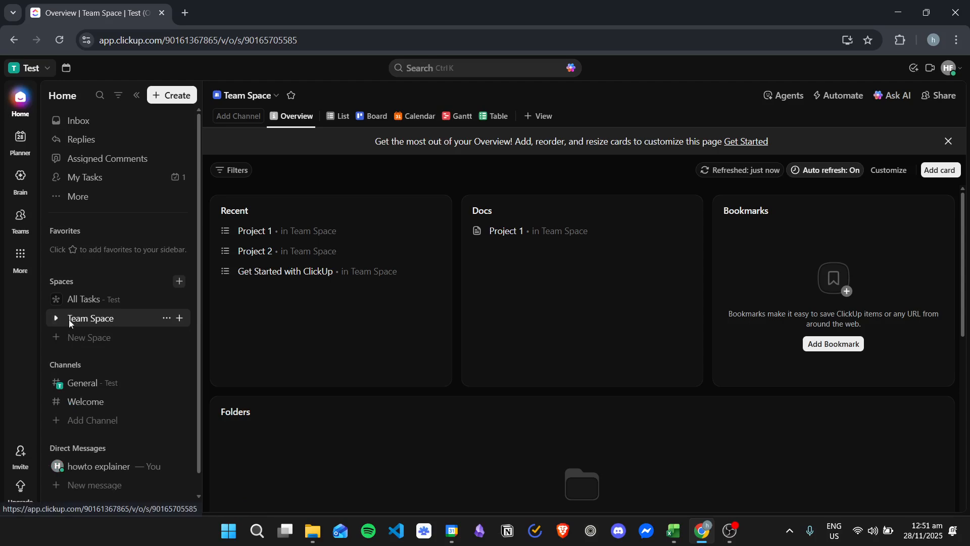
pyautogui.click(56, 318)
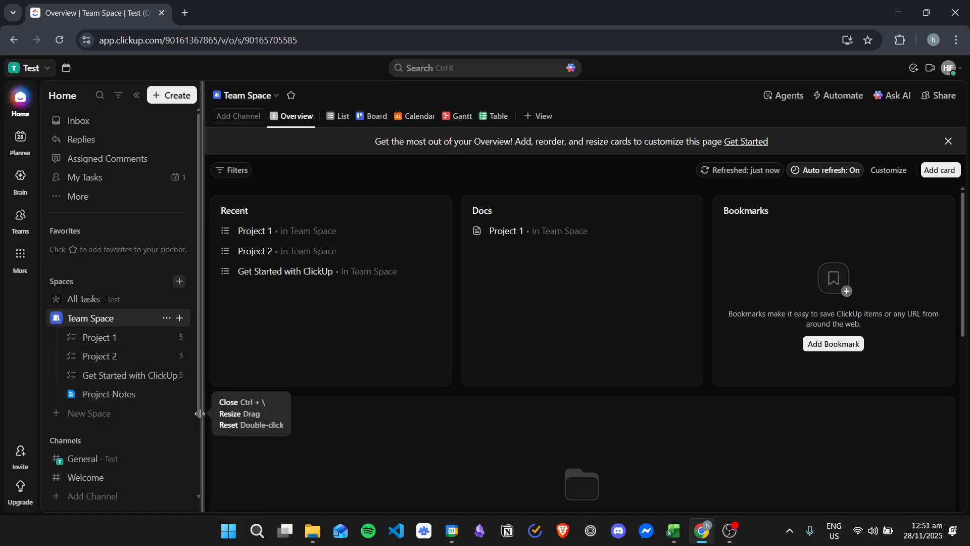
# Start a new folder in Team Space named Projects with the description "This folder contains all of the projects in this space"
pyautogui.click(179, 319)
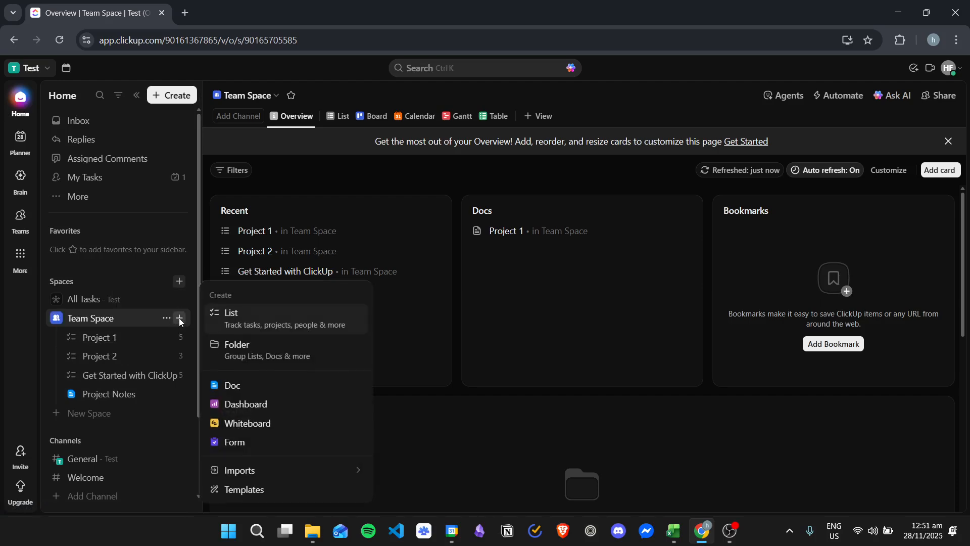
pyautogui.click(291, 350)
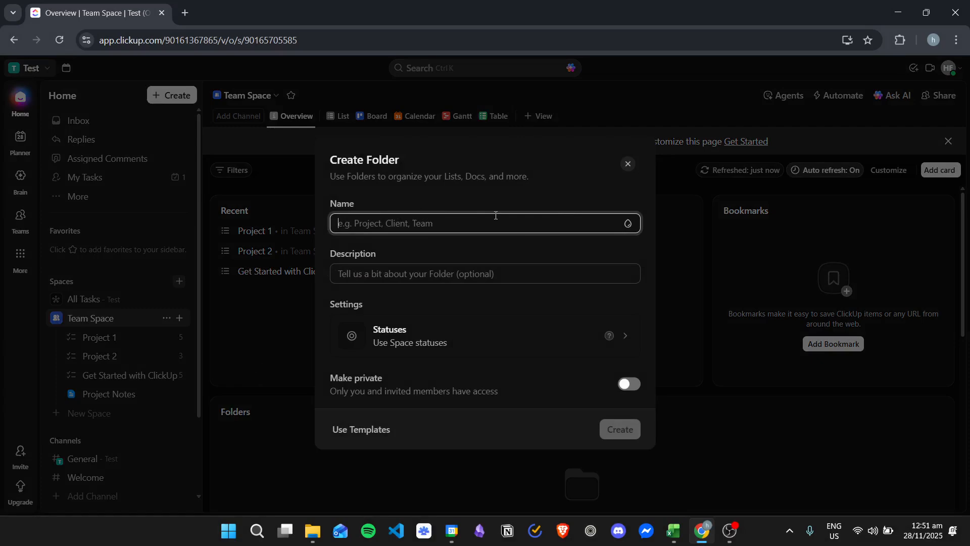
pyautogui.write('Projedf')
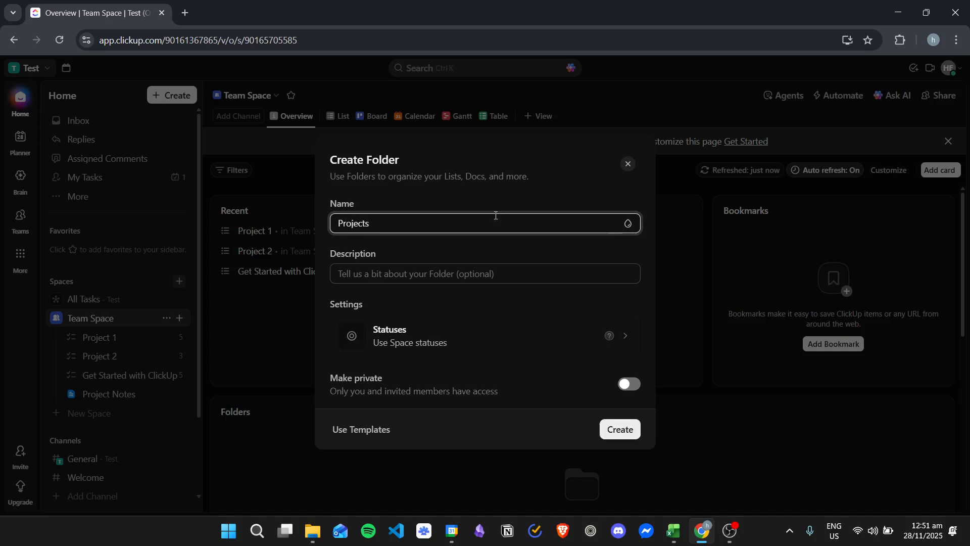
pyautogui.click(473, 273)
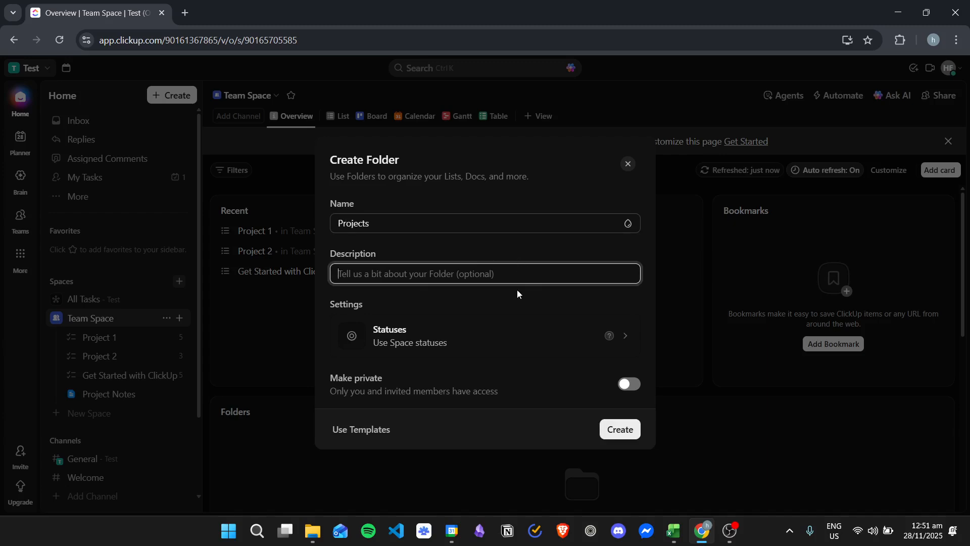
pyautogui.write('T')
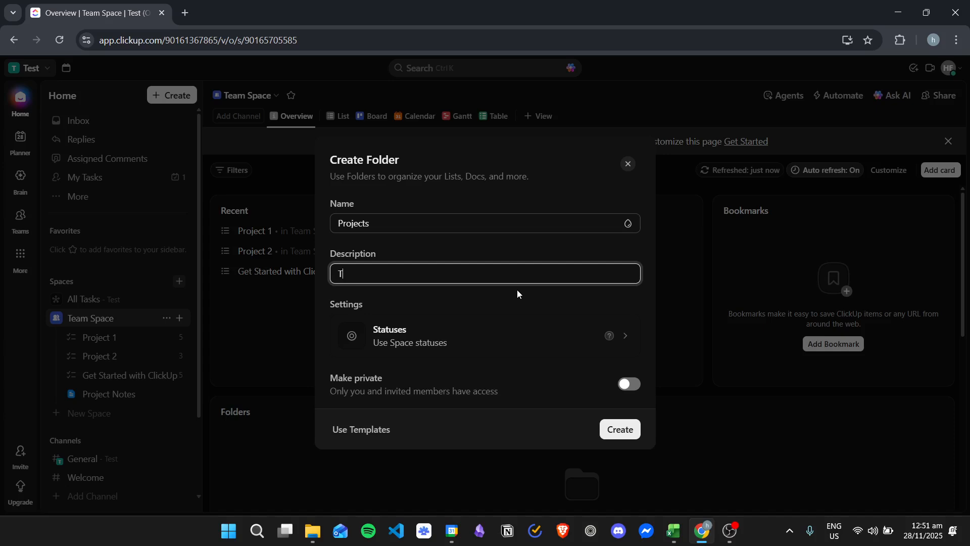
pyautogui.write('his folder contains all of')
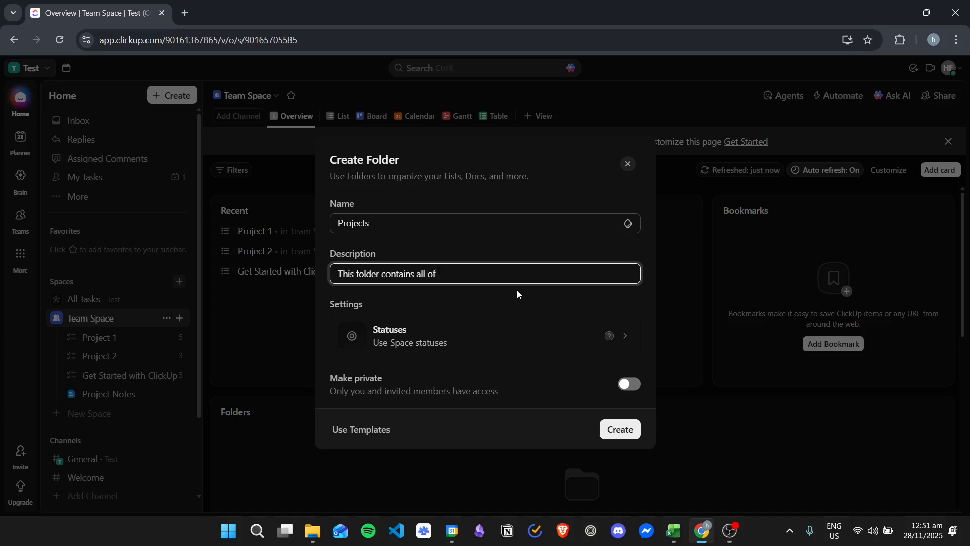
pyautogui.write(' the projects in this space')
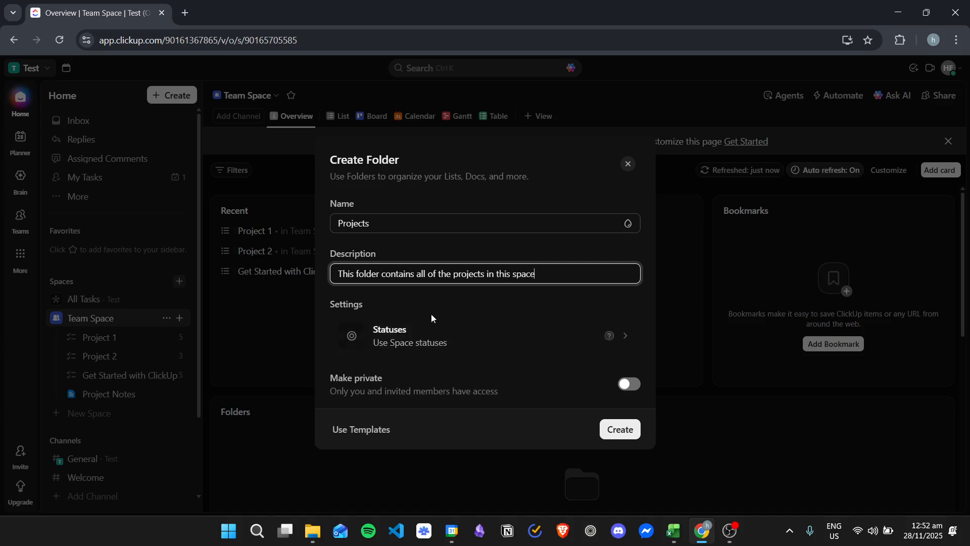
# Try custom statuses for the new folder using the Content and Kanban status templates
pyautogui.click(551, 342)
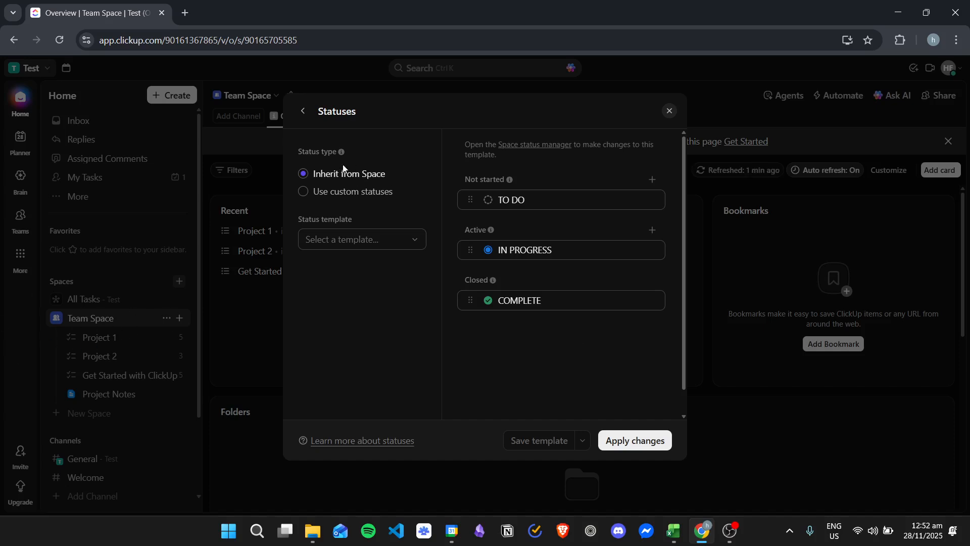
pyautogui.click(339, 191)
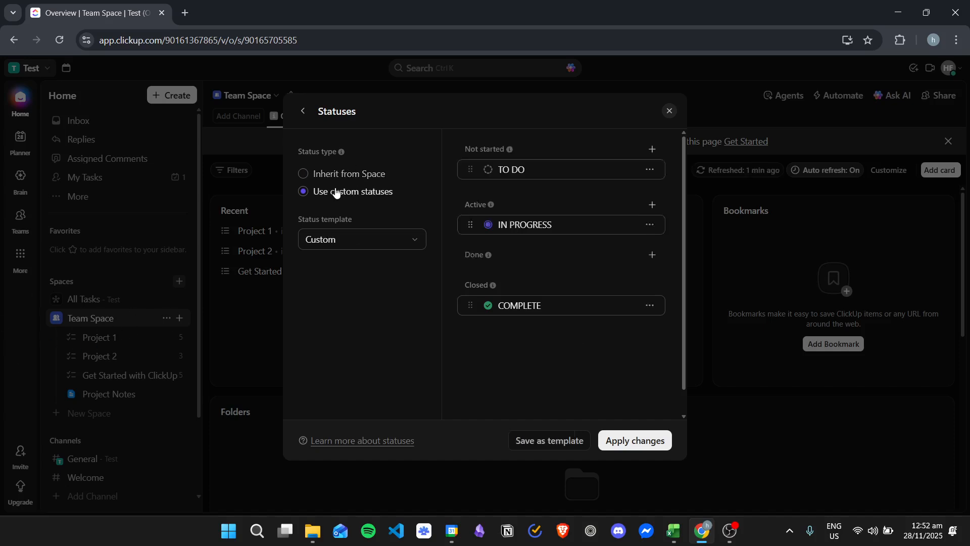
pyautogui.click(405, 240)
pyautogui.click(351, 306)
pyautogui.click(389, 242)
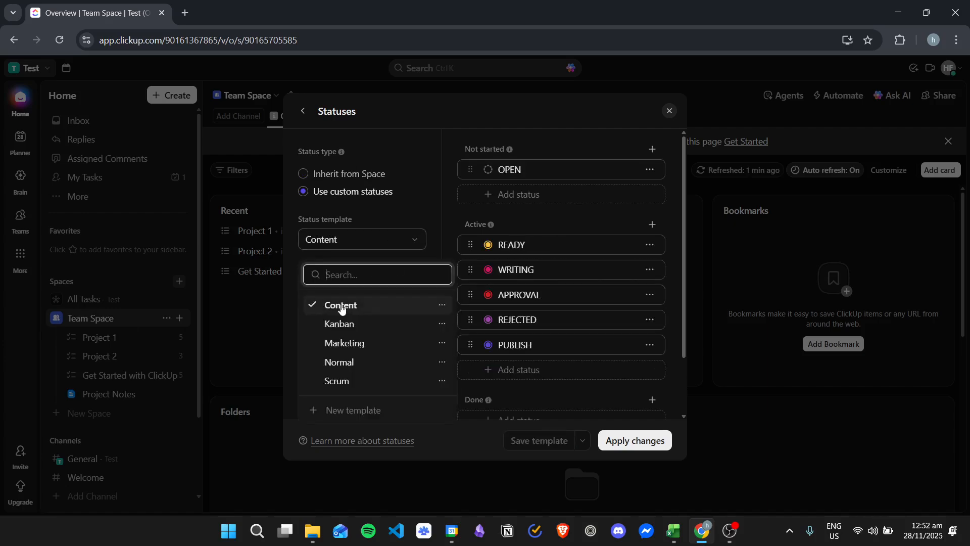
pyautogui.click(339, 324)
# Set the folder's statuses to inherit from Space and create the folder
pyautogui.click(370, 180)
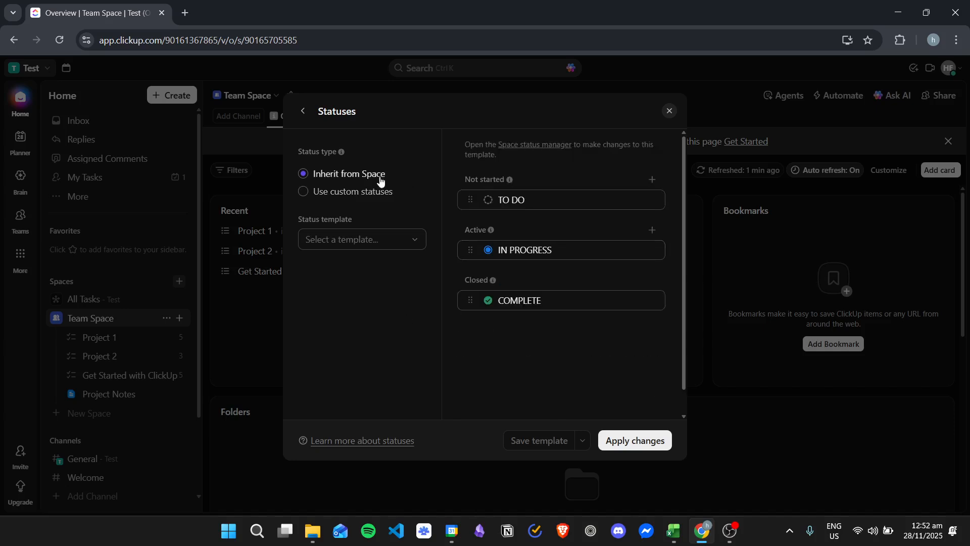
pyautogui.click(639, 445)
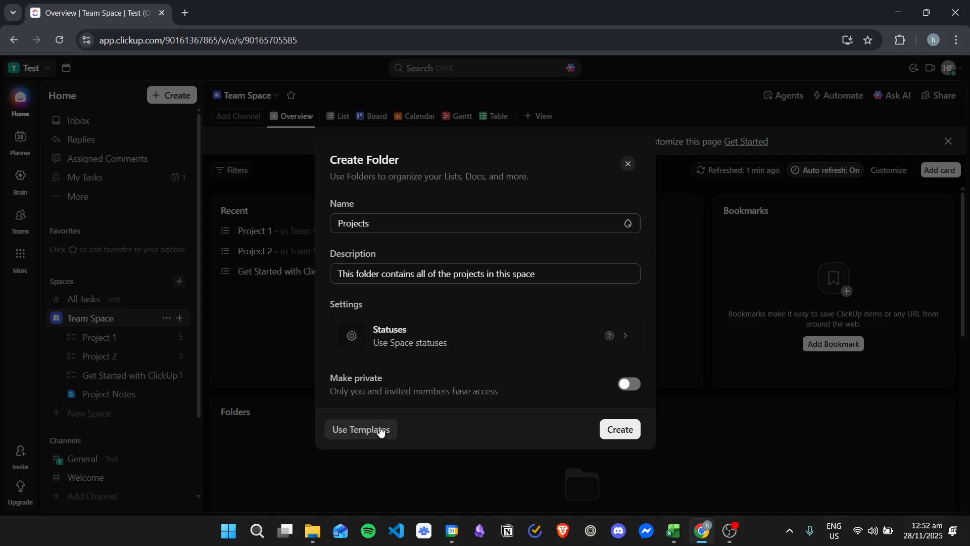
pyautogui.click(627, 432)
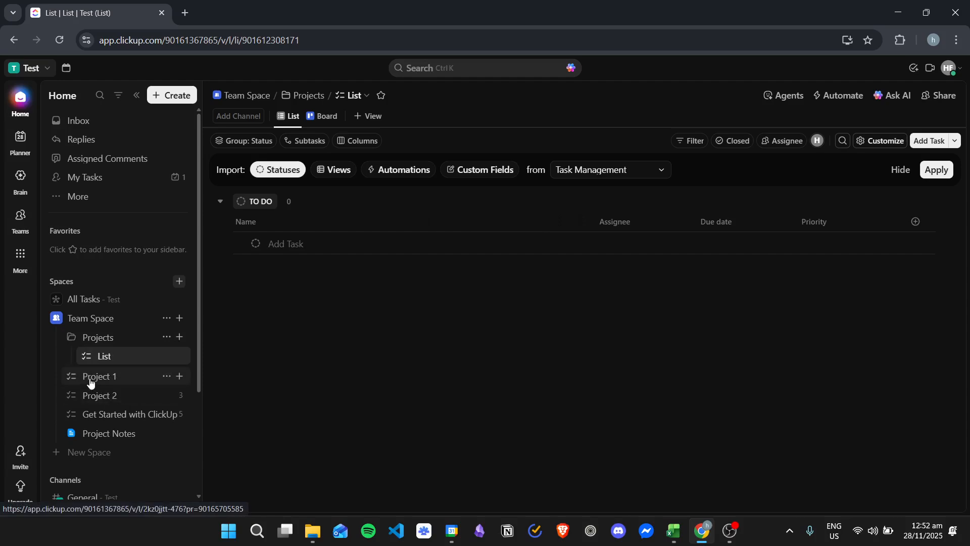
# Move the Project 1 and Project 2 lists into the Projects folder
pyautogui.moveTo(92, 378); pyautogui.dragTo(112, 372)
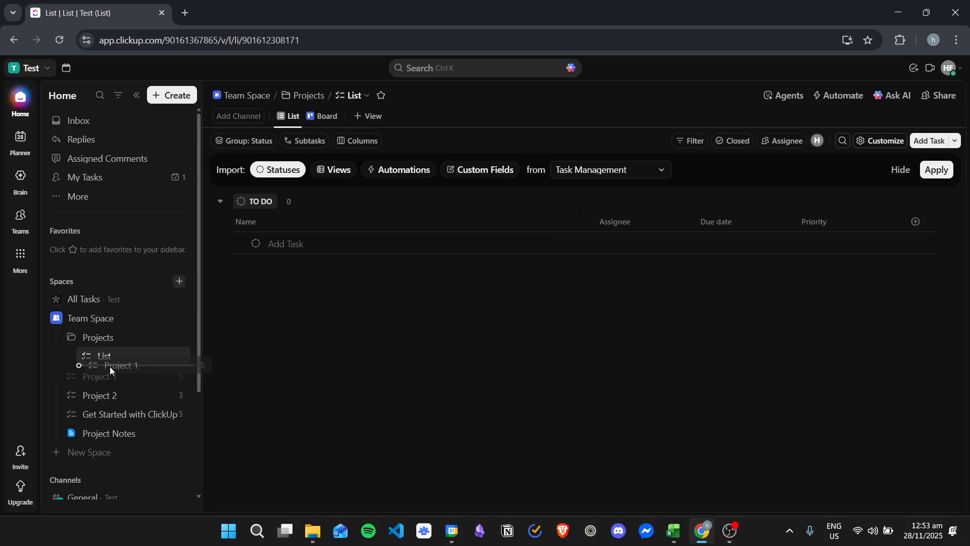
pyautogui.moveTo(110, 366); pyautogui.dragTo(111, 364)
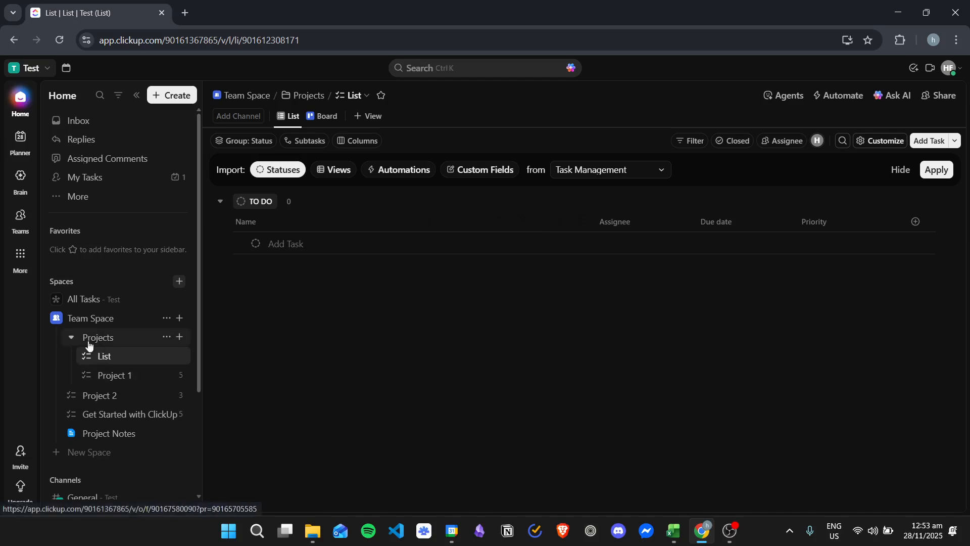
pyautogui.moveTo(98, 396); pyautogui.dragTo(123, 387)
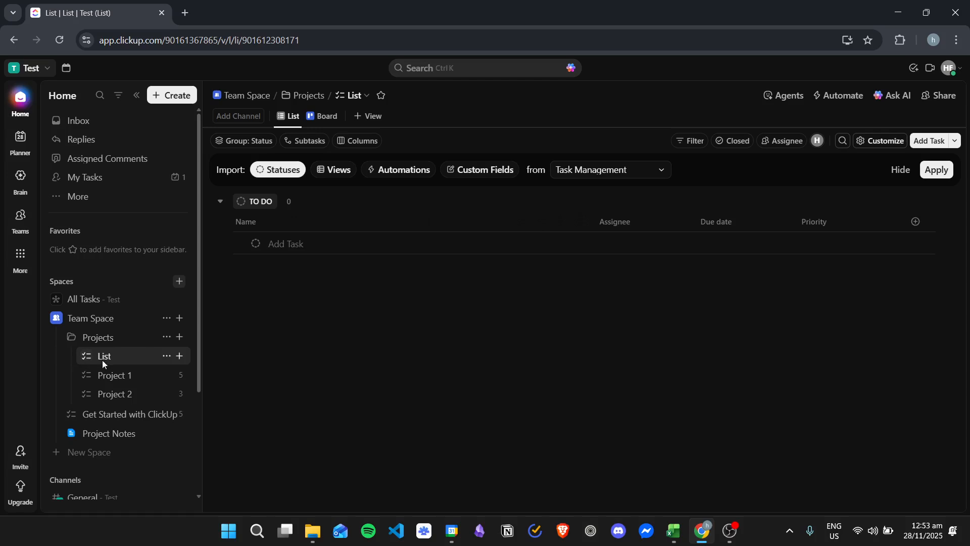
# Delete the empty list named List from the Projects folder
pyautogui.click(166, 356)
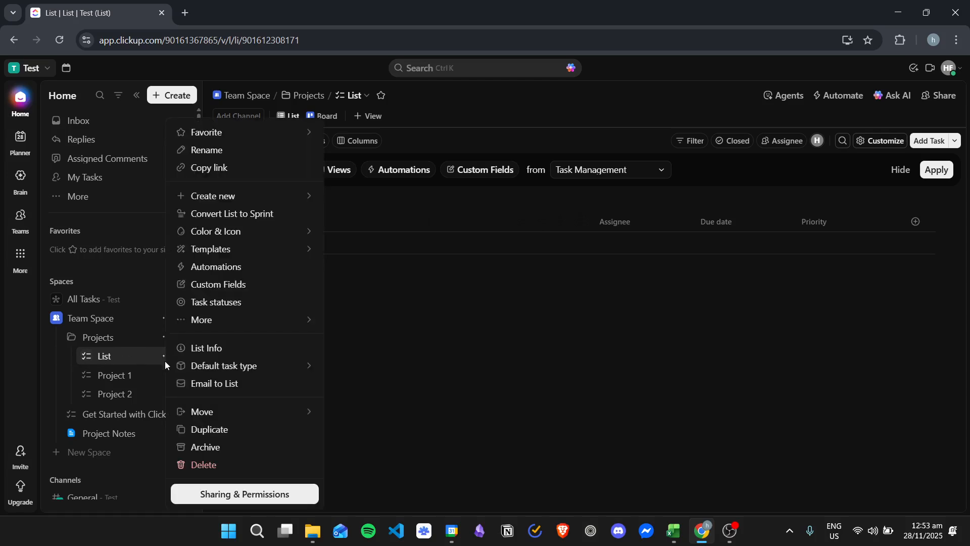
pyautogui.click(220, 465)
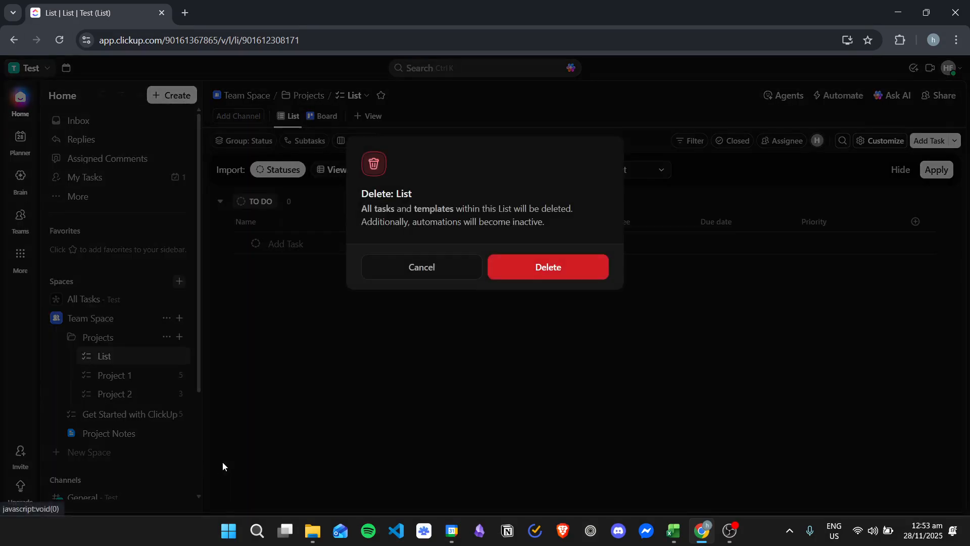
pyautogui.click(546, 271)
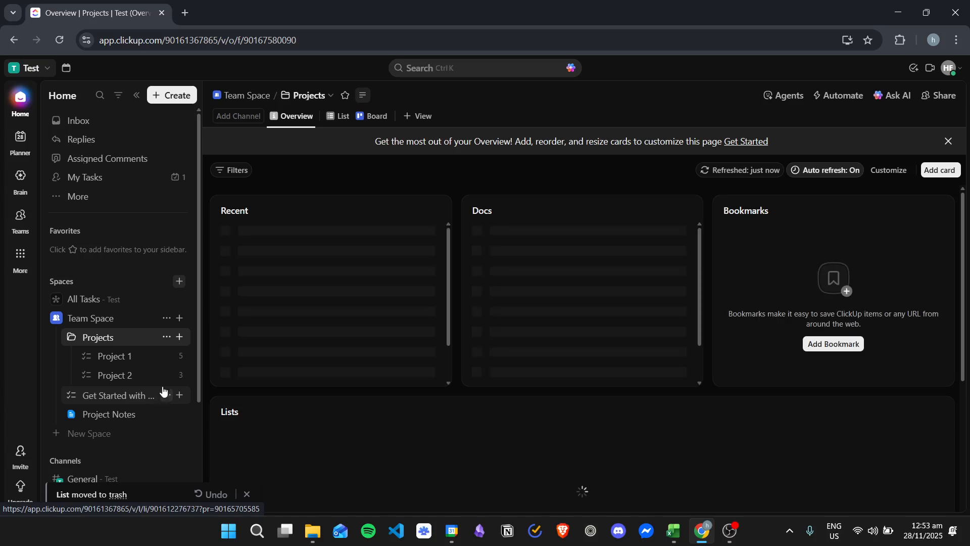
# Start another new folder in Team Space and bring up the folder templates for it
pyautogui.click(179, 318)
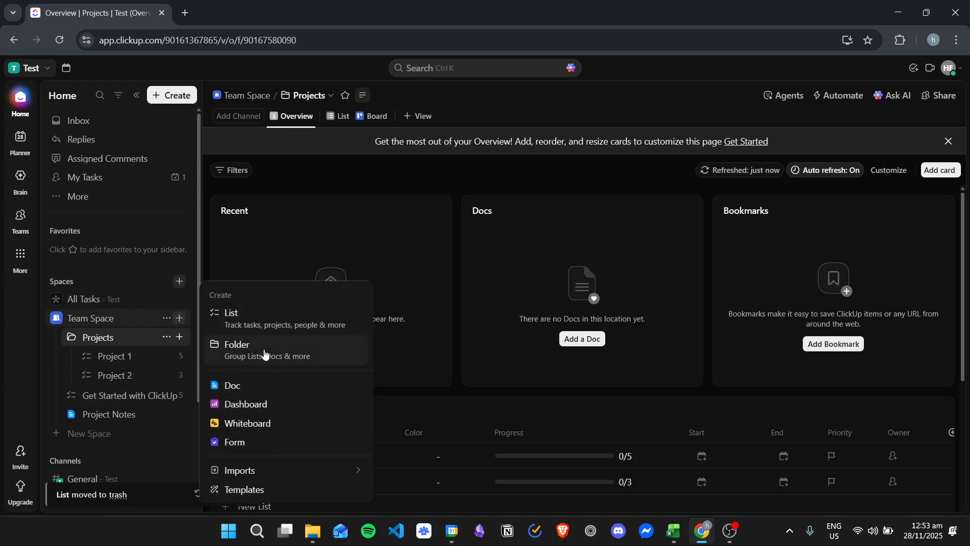
pyautogui.click(261, 360)
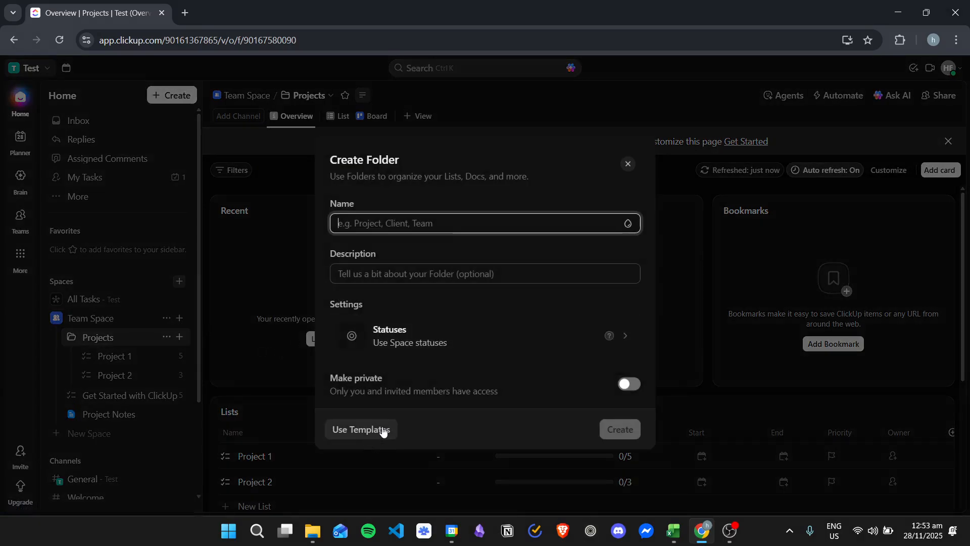
pyautogui.click(377, 431)
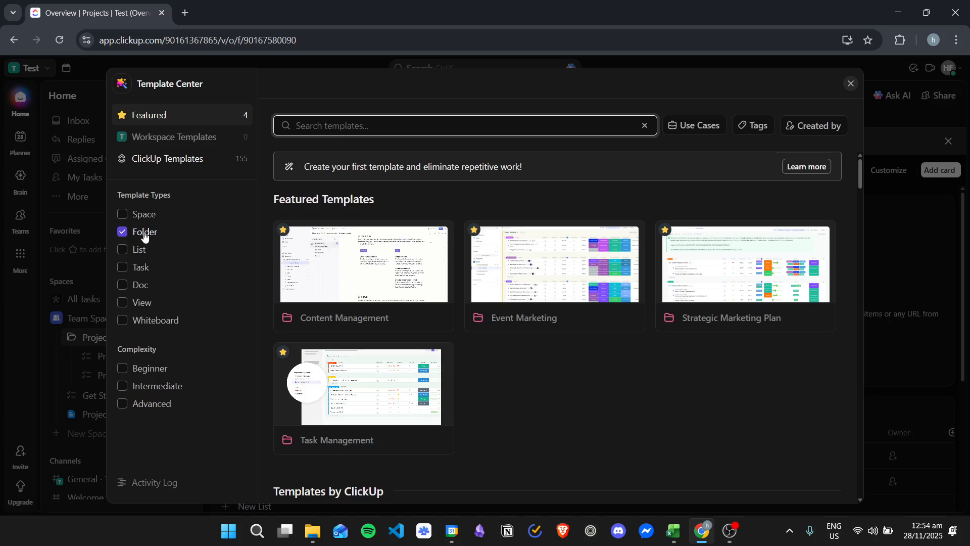
# Browse the available folder templates and open the featured Task Management template
pyautogui.scroll(-15, 659, 341)
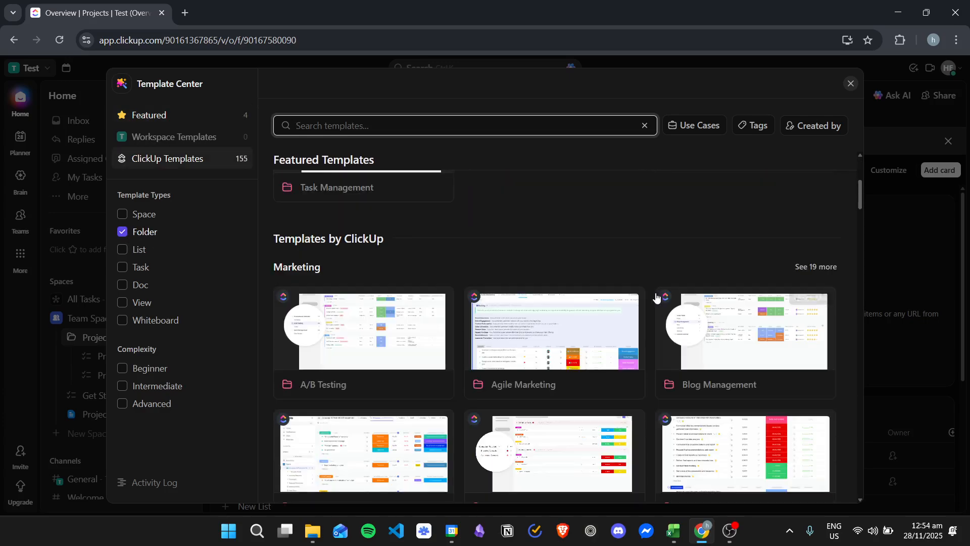
pyautogui.scroll(-15, 633, 266)
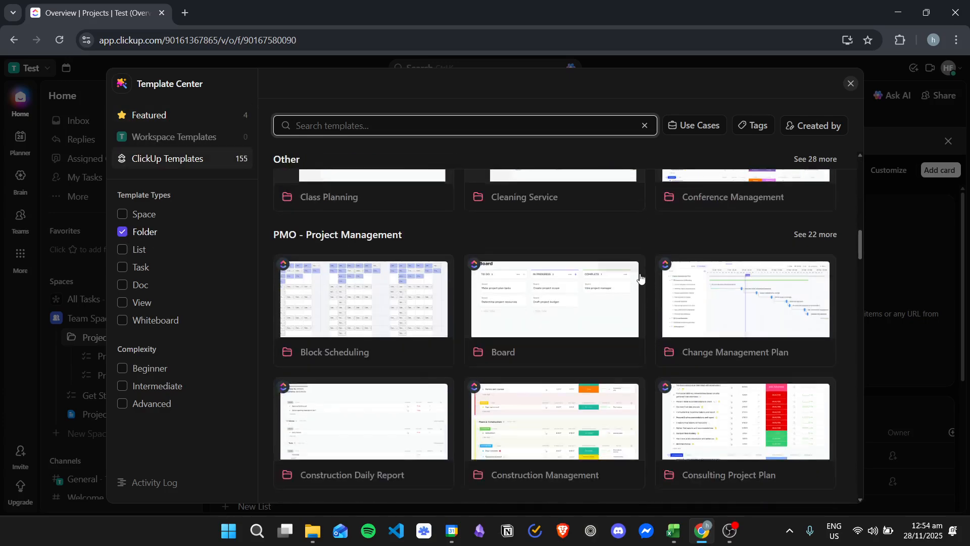
pyautogui.scroll(-10, 604, 306)
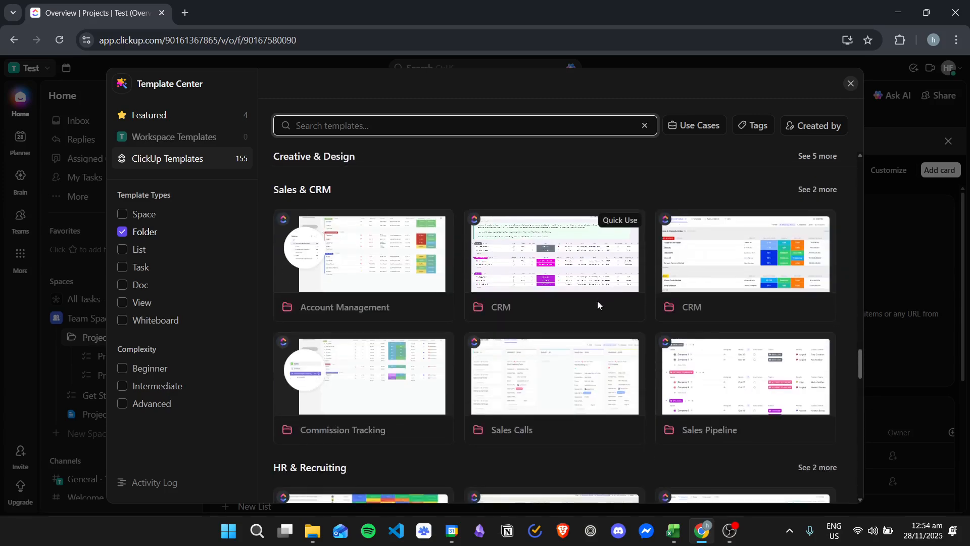
pyautogui.scroll(15, 608, 313)
pyautogui.scroll(10, 610, 317)
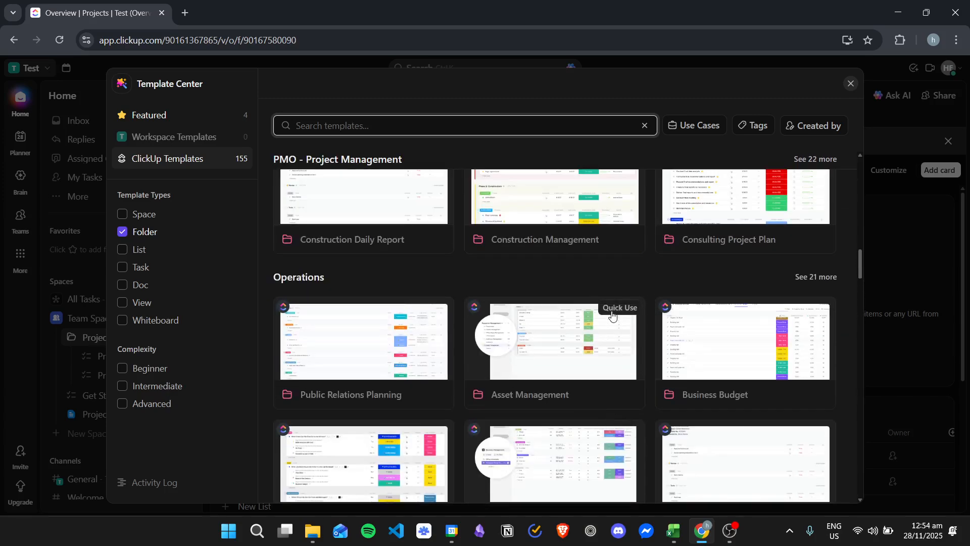
pyautogui.scroll(8, 643, 300)
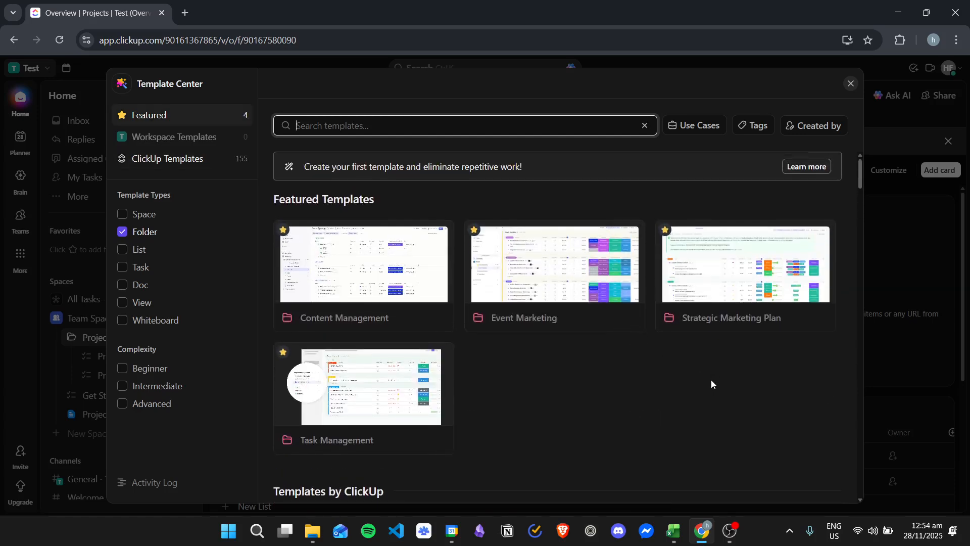
pyautogui.click(398, 402)
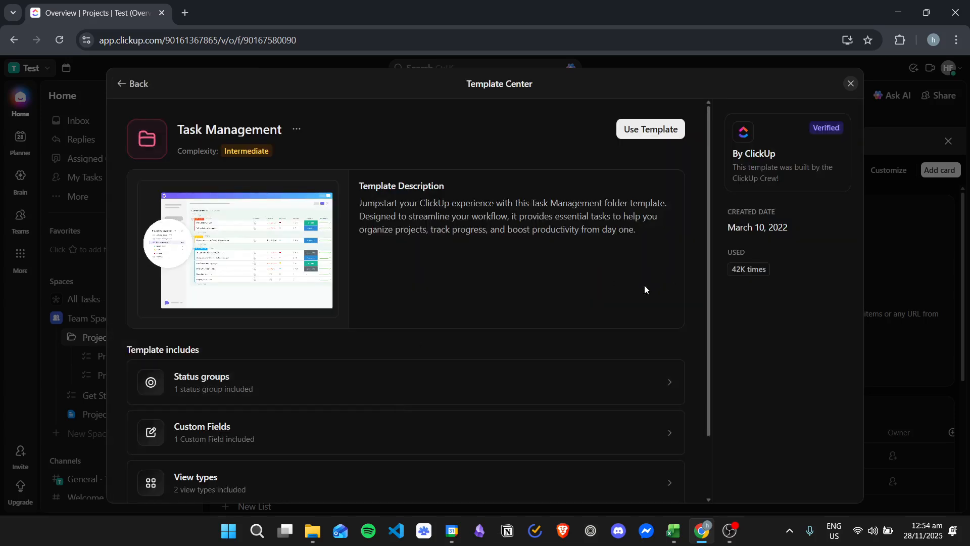
# Examine the automations, view types, custom fields and status groups included in the Task Management template
pyautogui.scroll(-2, 523, 208)
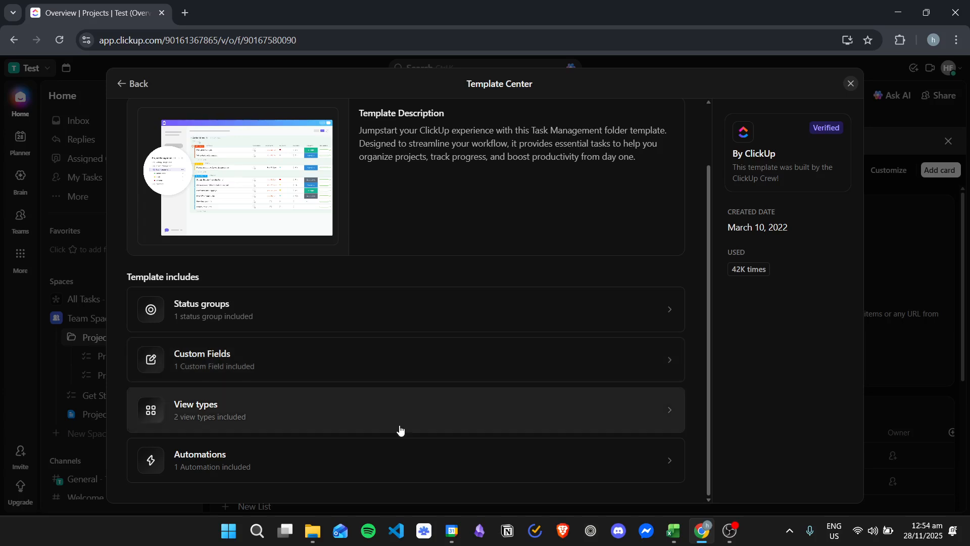
pyautogui.scroll(2, 643, 354)
pyautogui.scroll(-2, 642, 350)
pyautogui.click(669, 456)
pyautogui.scroll(-2, 617, 305)
pyautogui.click(660, 347)
pyautogui.scroll(-1, 565, 296)
pyautogui.click(656, 266)
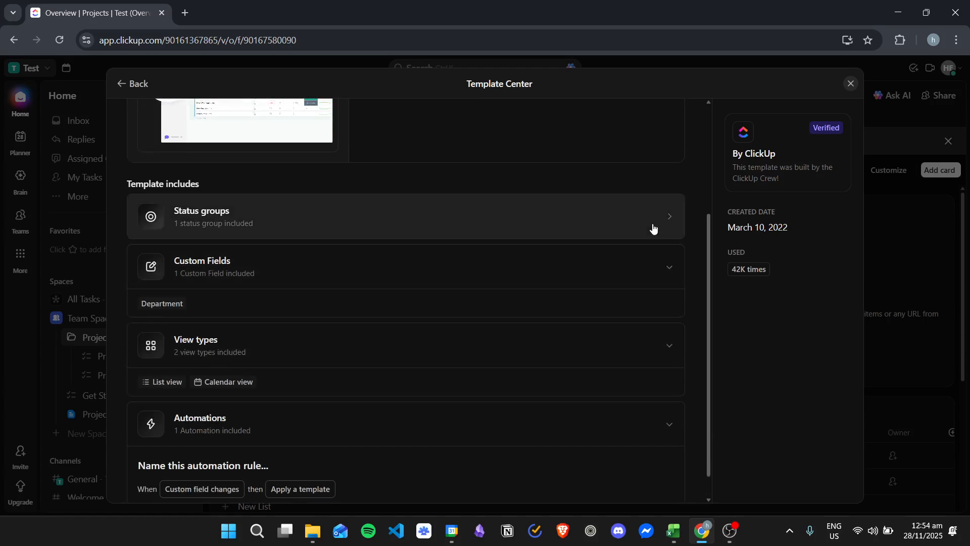
pyautogui.click(653, 235)
pyautogui.scroll(5, 637, 348)
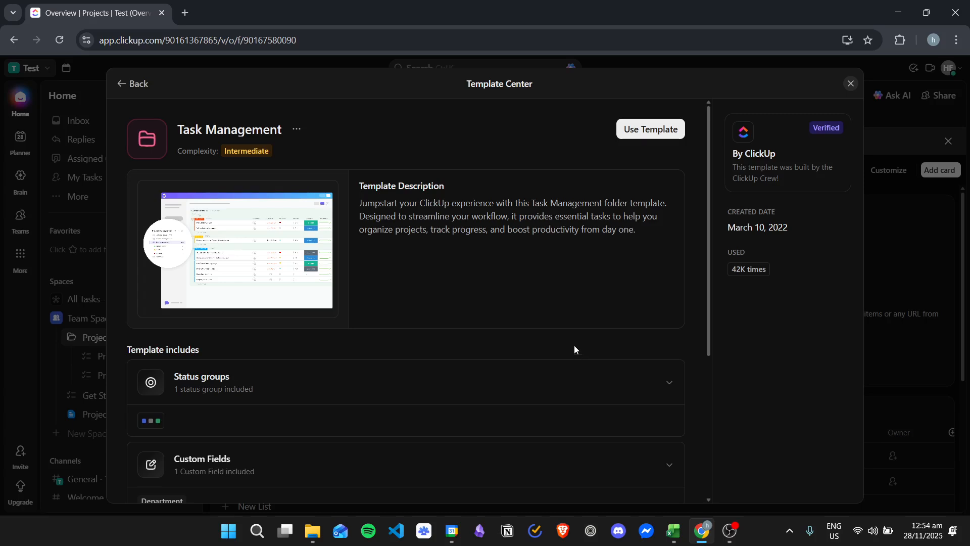
# Begin using the Task Management folder template, with Team Space as the location for the new folder
pyautogui.click(670, 134)
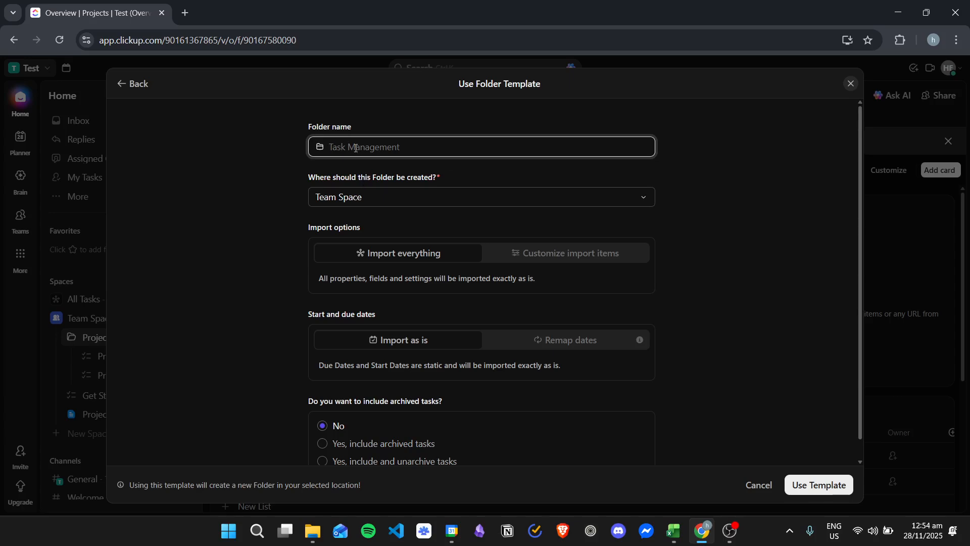
pyautogui.scroll(-1, 434, 195)
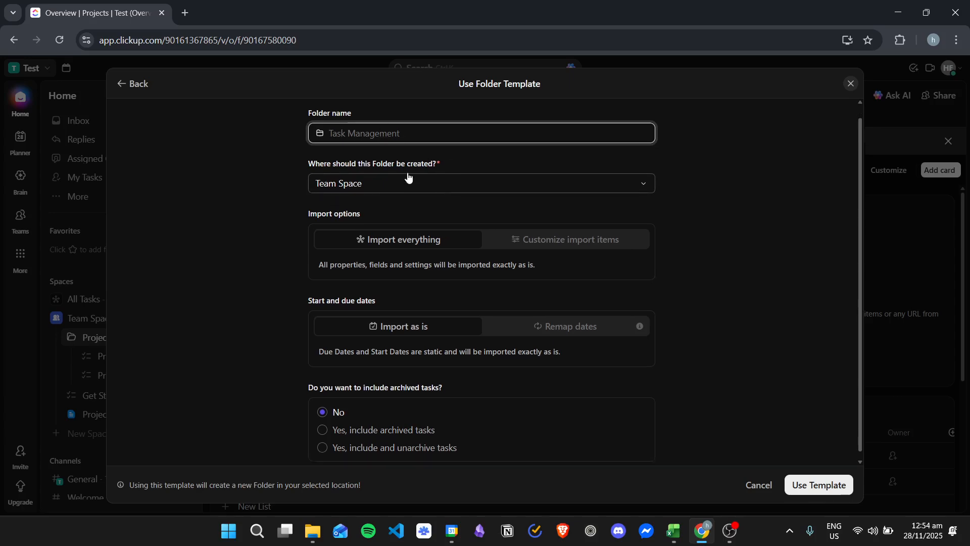
pyautogui.click(475, 178)
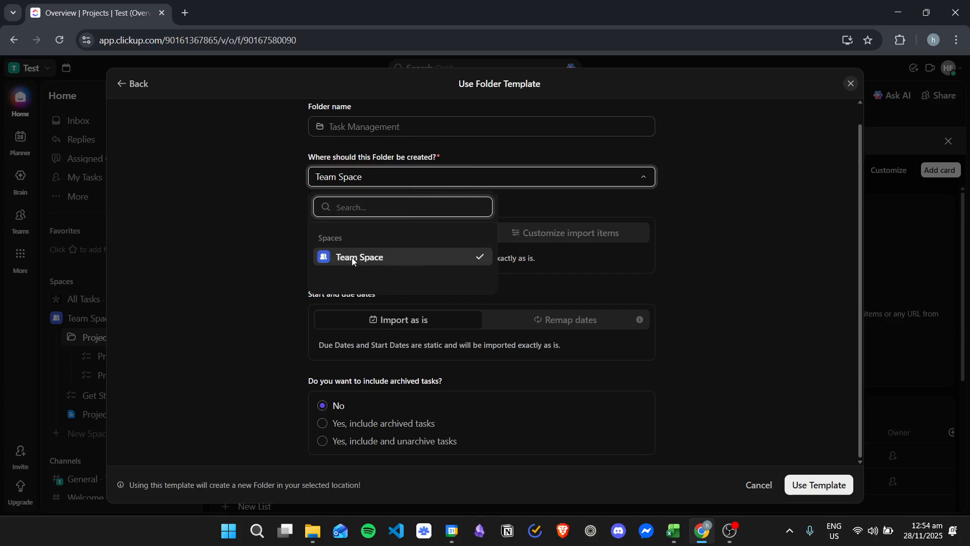
pyautogui.click(389, 257)
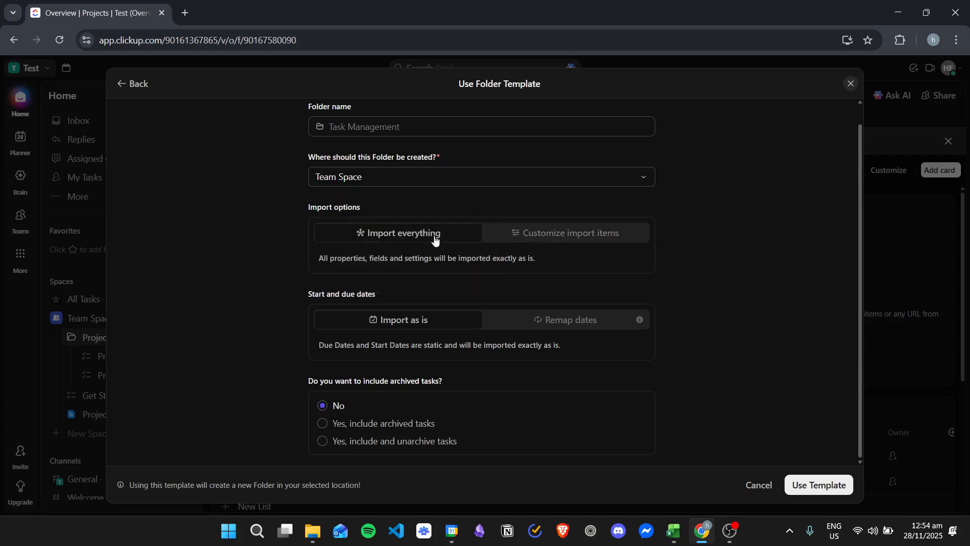
# Examine which template items can be customized for import, and return to the Import everything option
pyautogui.click(611, 236)
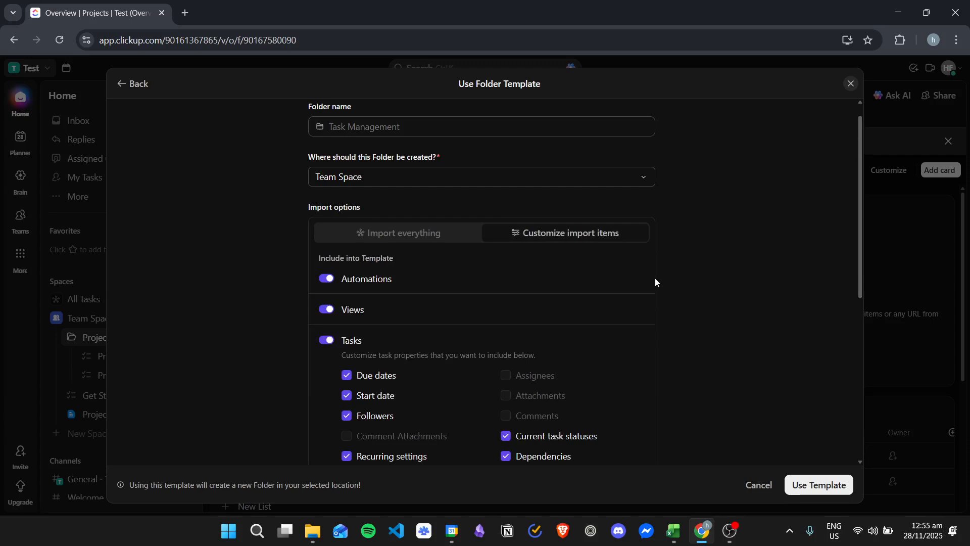
pyautogui.scroll(-4, 563, 258)
pyautogui.scroll(3, 404, 219)
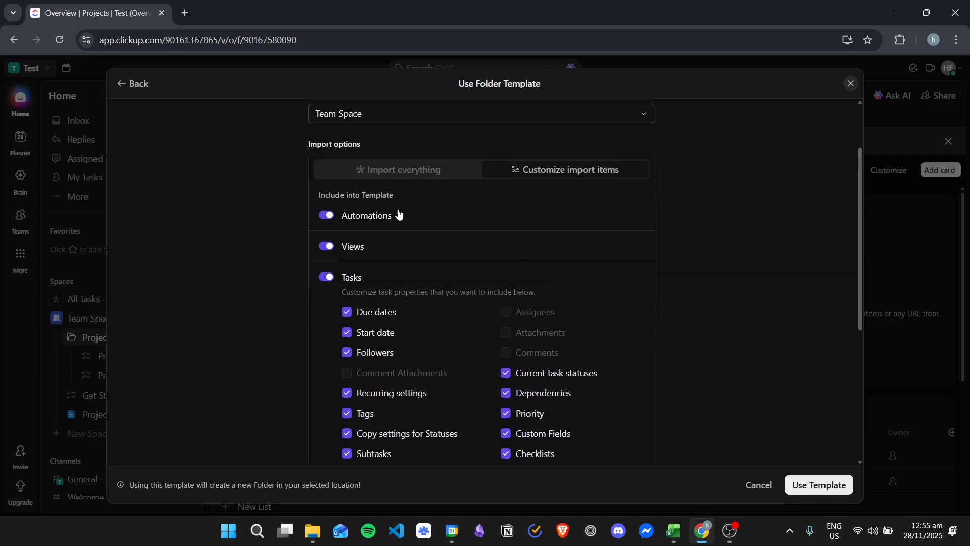
pyautogui.click(401, 169)
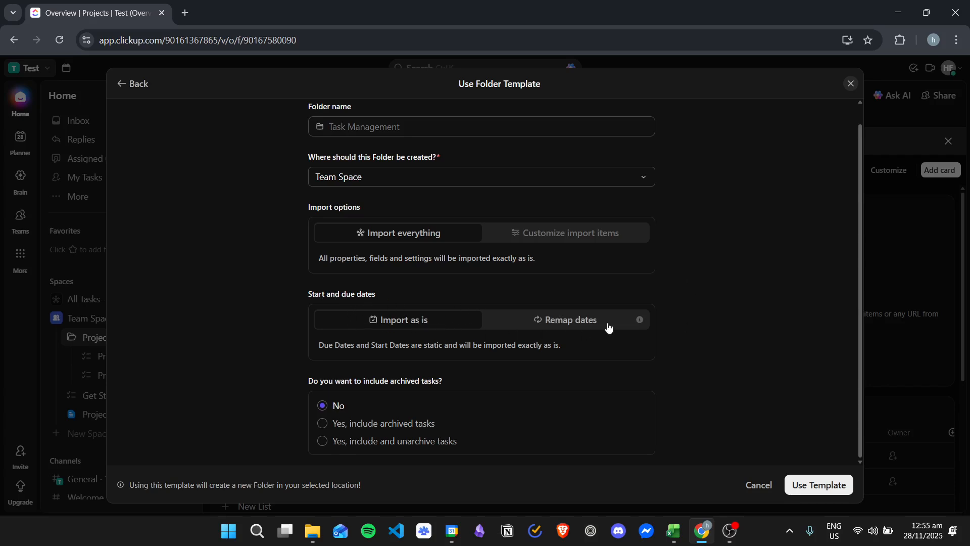
# Keep start and due dates imported as is, include and unarchive archived tasks, and create the folder from the template
pyautogui.click(575, 319)
pyautogui.click(445, 319)
pyautogui.click(409, 445)
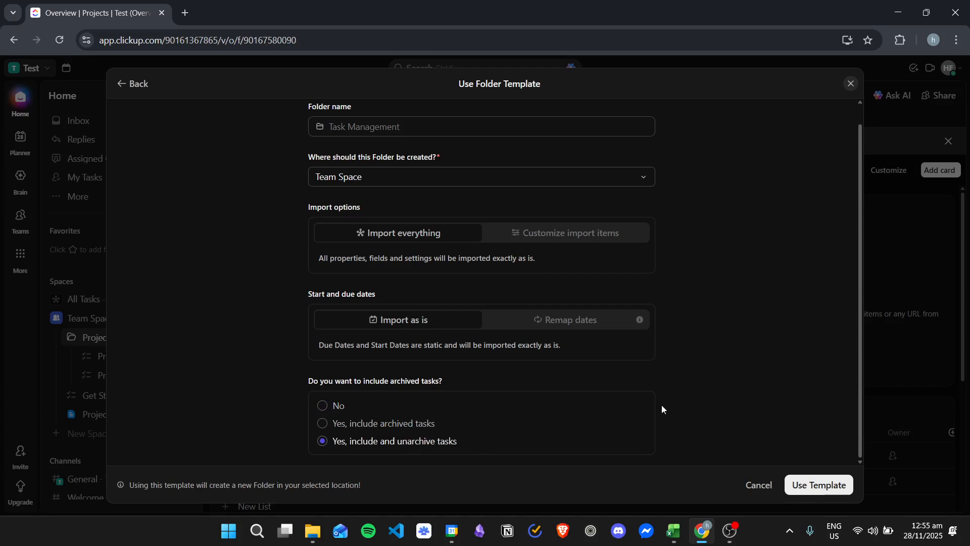
pyautogui.click(834, 484)
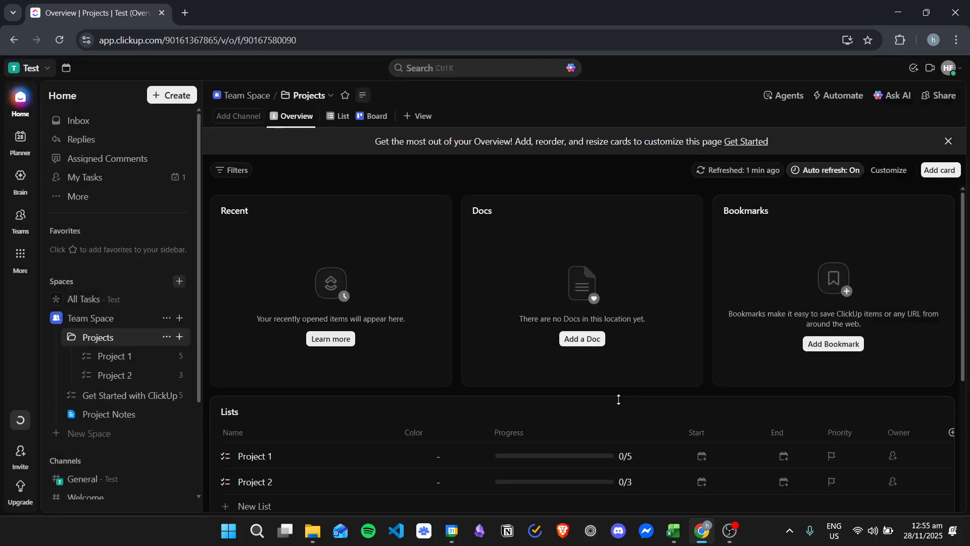
# Check the progress of the Task Management template in the template activity log
pyautogui.moveTo(21, 422)
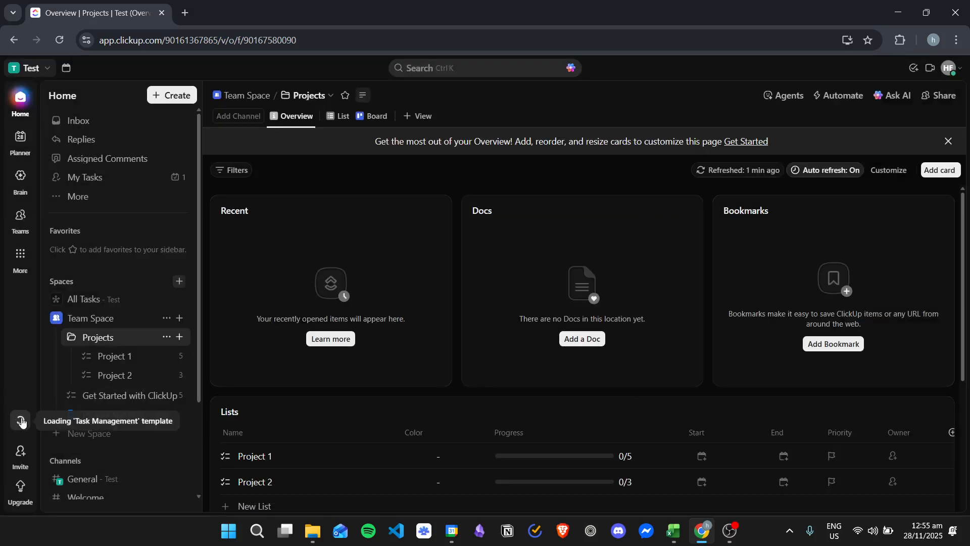
pyautogui.click(24, 426)
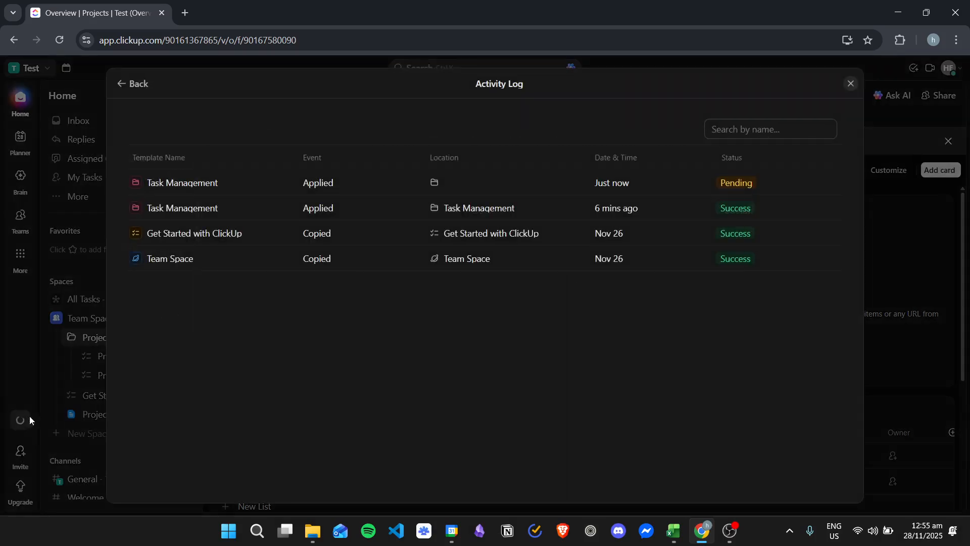
pyautogui.click(663, 176)
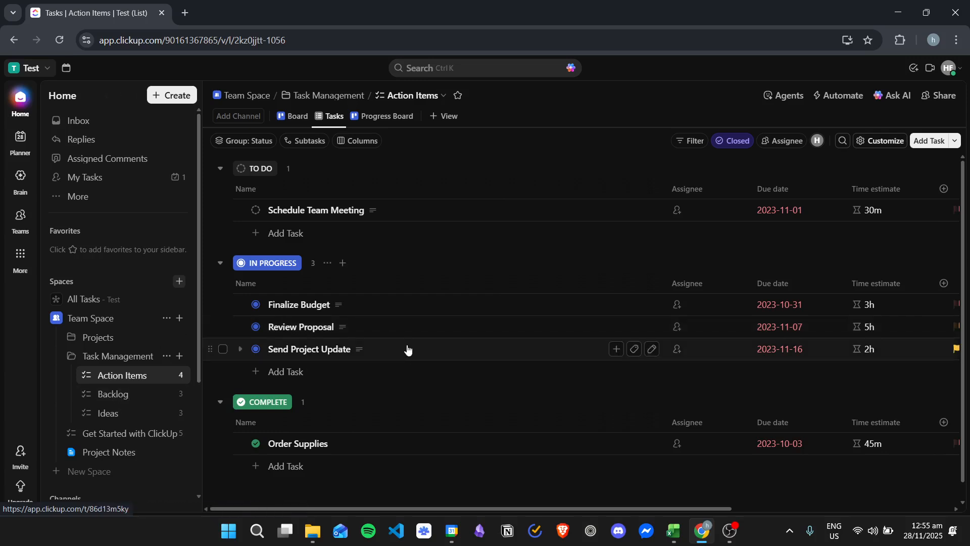
# View the Backlog and Ideas lists in the new Task Management folder
pyautogui.click(132, 396)
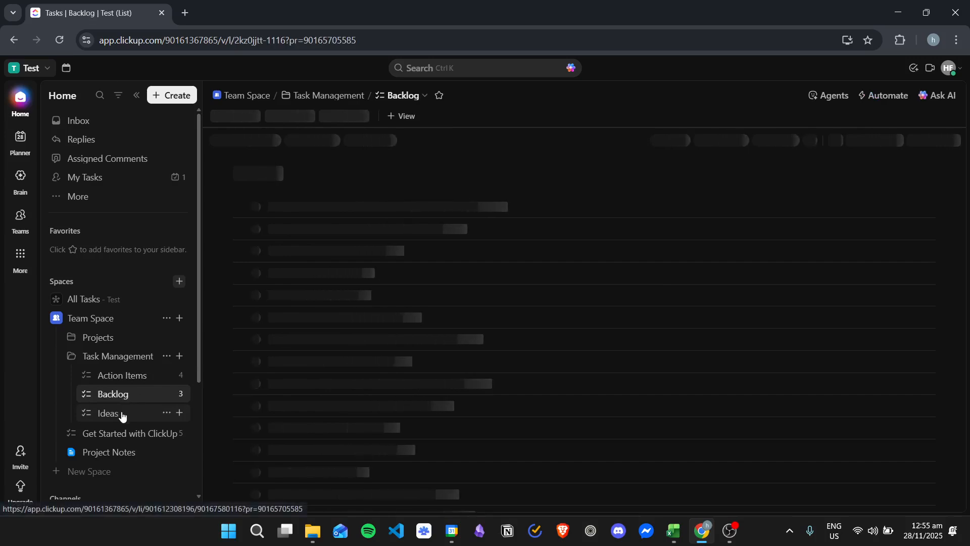
pyautogui.click(121, 414)
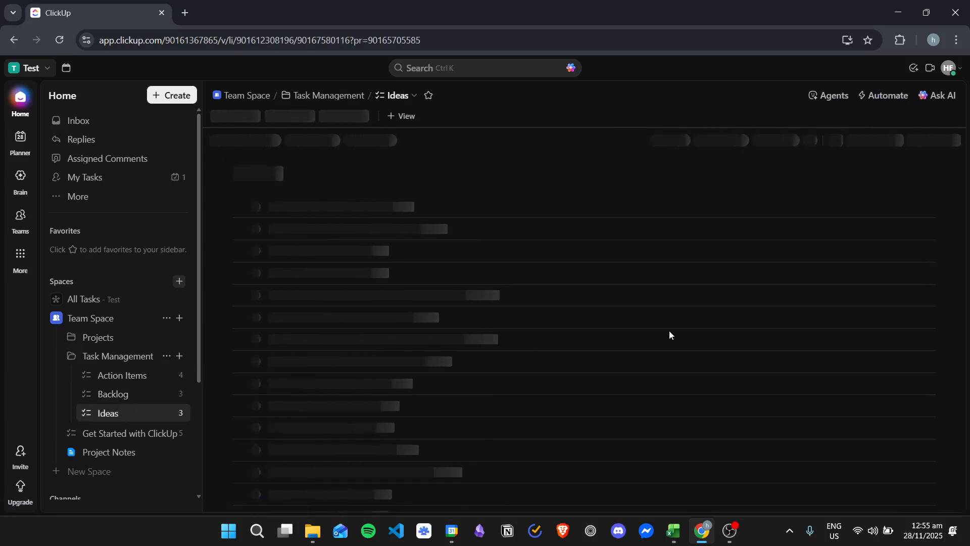